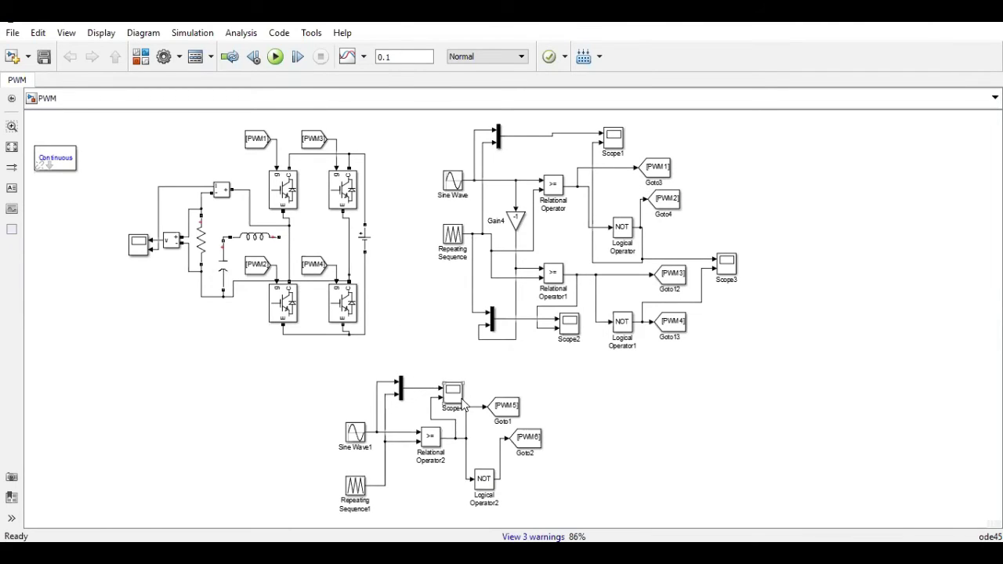
Run the simulation and view the unfiltered inverter output voltage and current on the load scope.
{"action": "left_click", "coordinate": [509, 410]}
{"action": "left_click", "coordinate": [395, 291]}
{"action": "left_click", "coordinate": [276, 57]}
{"action": "double_click", "coordinate": [139, 252]}
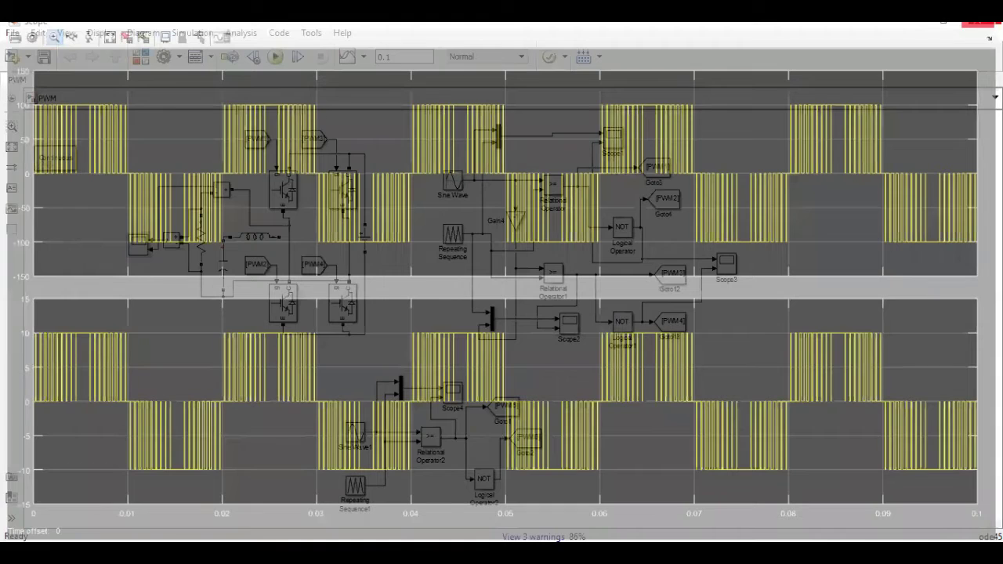
{"action": "left_click", "coordinate": [257, 232]}
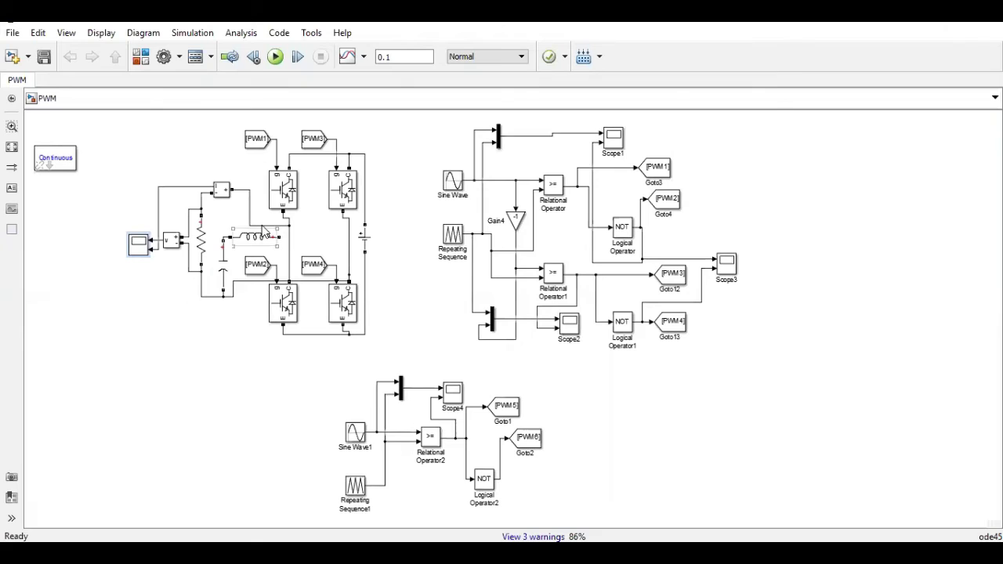
{"action": "left_click", "coordinate": [266, 222]}
Set the Goto tag of the From block driving the upper-left IGBT's gate to PWM5.
{"action": "left_click", "coordinate": [254, 142]}
{"action": "double_click", "coordinate": [256, 143]}
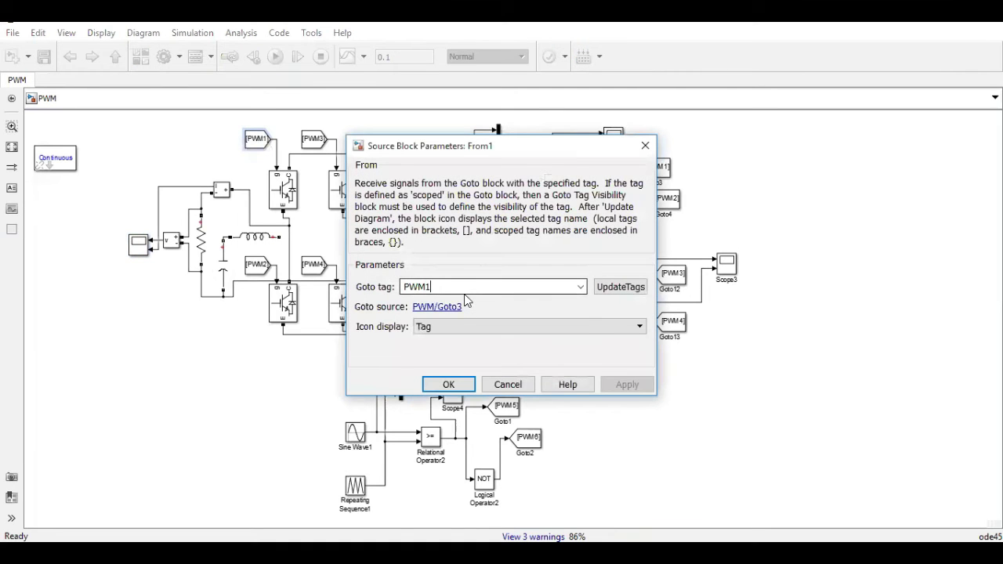
{"action": "key", "text": "BackSpace"}
{"action": "type", "text": "5"}
{"action": "left_click", "coordinate": [460, 392]}
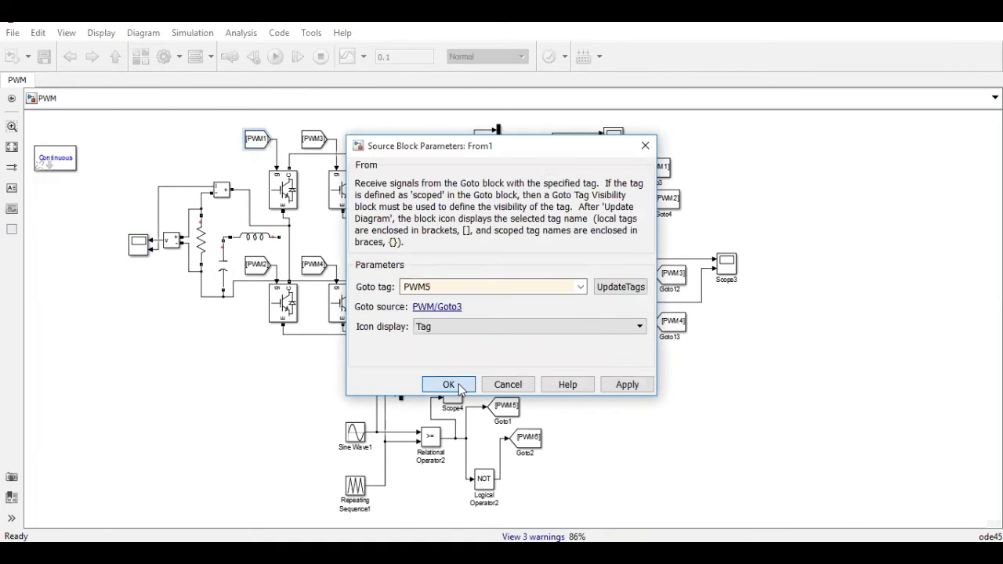
Set the Goto tag of the From block driving the lower-right IGBT's gate to PWM5.
{"action": "left_click", "coordinate": [316, 267]}
{"action": "double_click", "coordinate": [318, 268]}
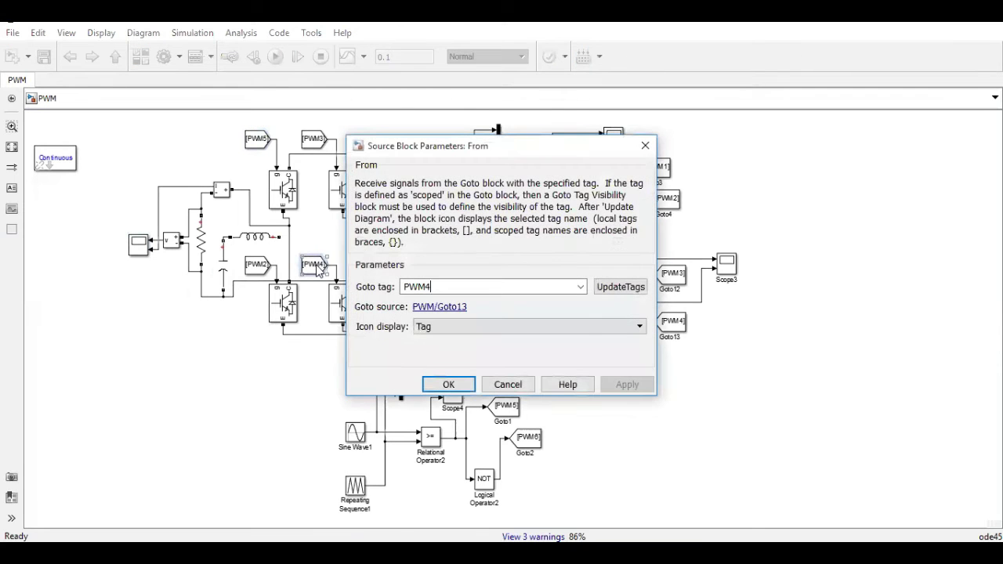
{"action": "key", "text": "BackSpace"}
{"action": "type", "text": "5"}
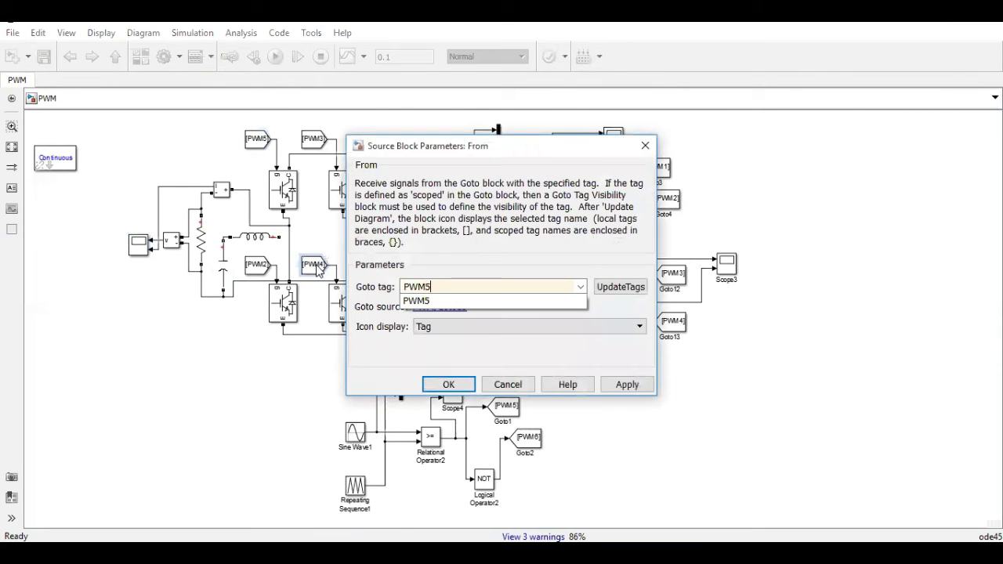
{"action": "left_click", "coordinate": [448, 384]}
Set the Goto tag of the From block driving the upper-right IGBT's gate to PWM6.
{"action": "double_click", "coordinate": [317, 141]}
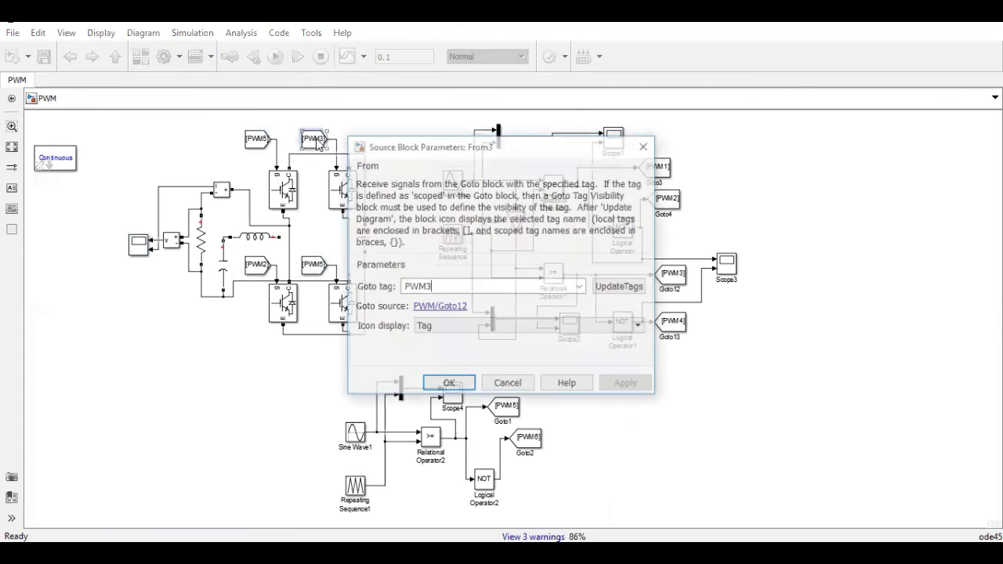
{"action": "key", "text": "BackSpace"}
{"action": "type", "text": "6"}
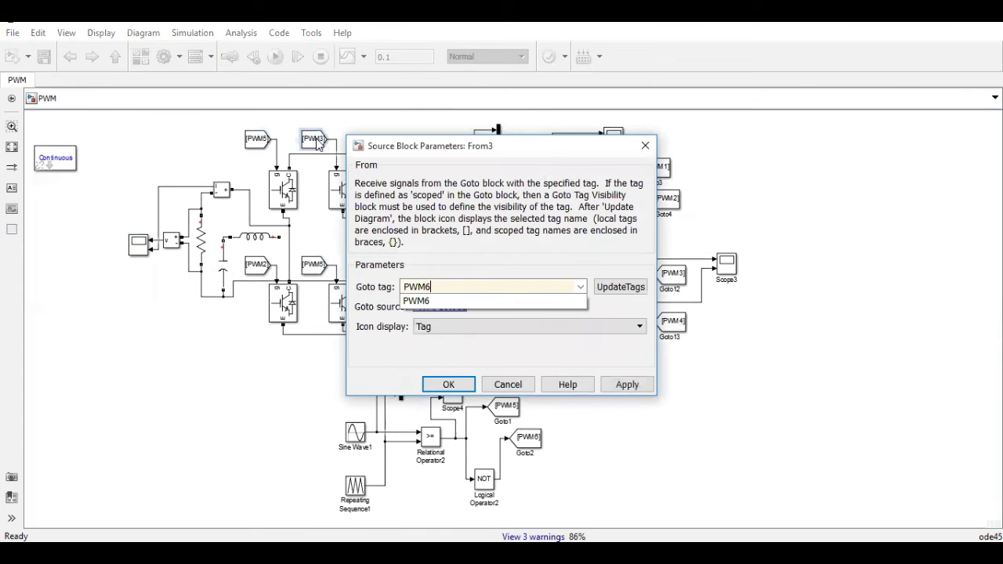
{"action": "type", "text": "\\"}
{"action": "key", "text": "BackSpace"}
{"action": "key", "text": "Return"}
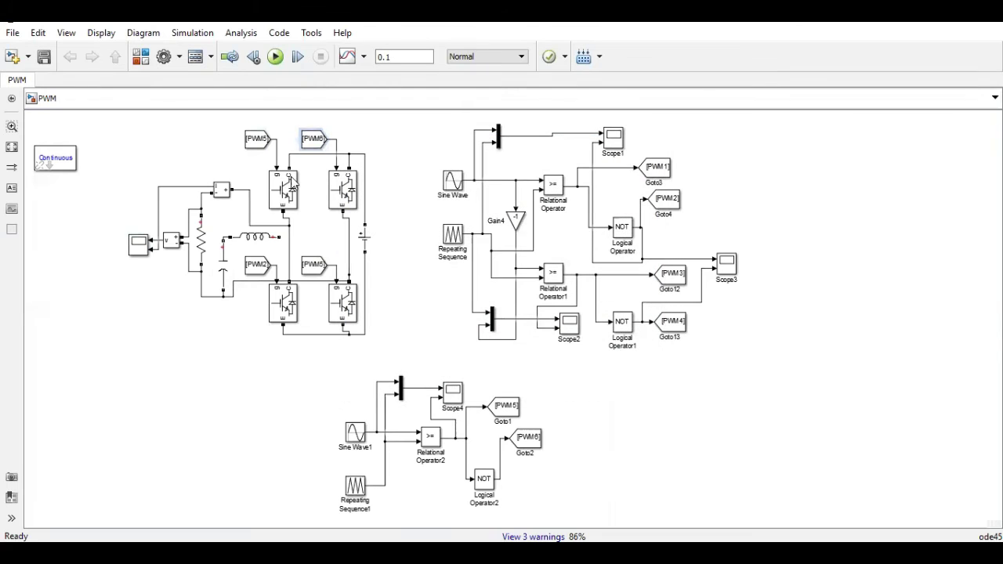
Set the Goto tag of the From block driving the lower-left IGBT's gate to PWM6.
{"action": "double_click", "coordinate": [261, 268]}
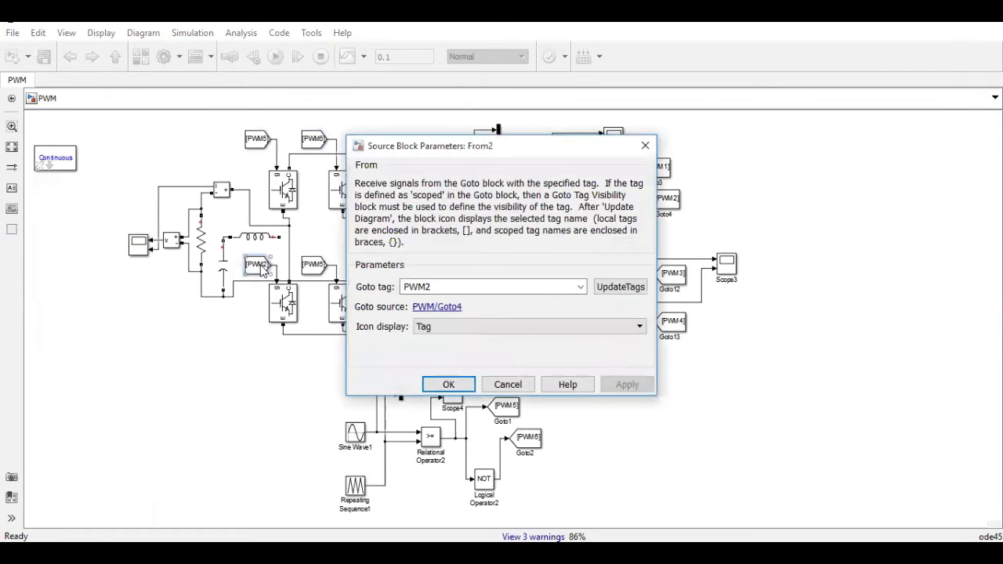
{"action": "key", "text": "BackSpace"}
{"action": "type", "text": "6"}
{"action": "key", "text": "Return"}
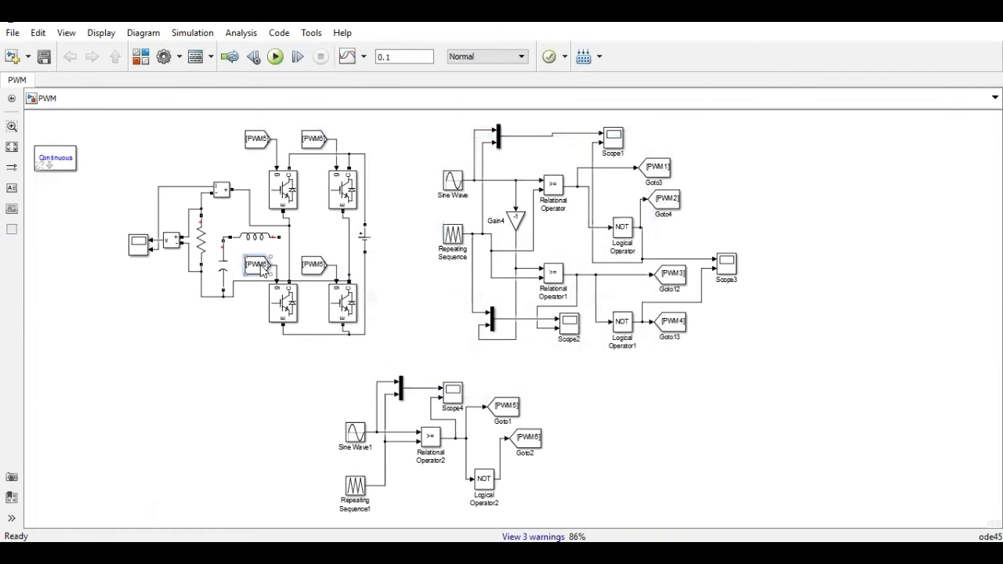
Rerun the simulation with the PWM5 and PWM6 gate signals and view the load scope's waveforms.
{"action": "left_click", "coordinate": [275, 57]}
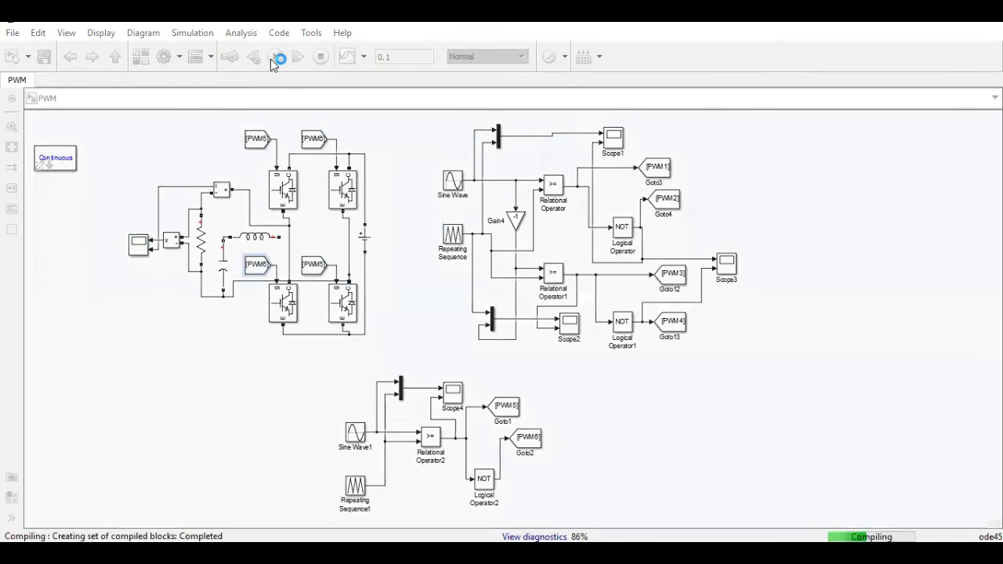
{"action": "double_click", "coordinate": [138, 249]}
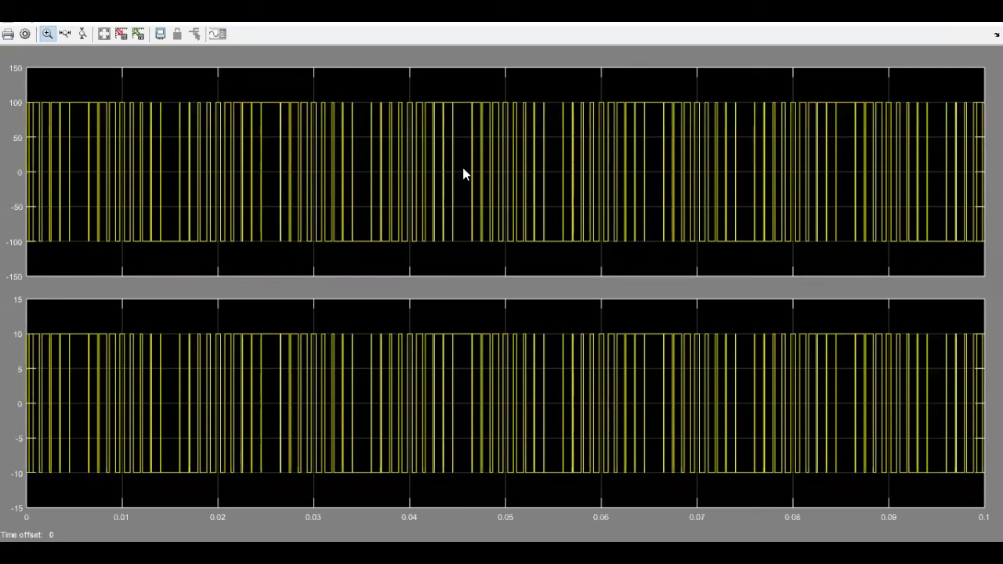
{"action": "left_click", "coordinate": [981, 23]}
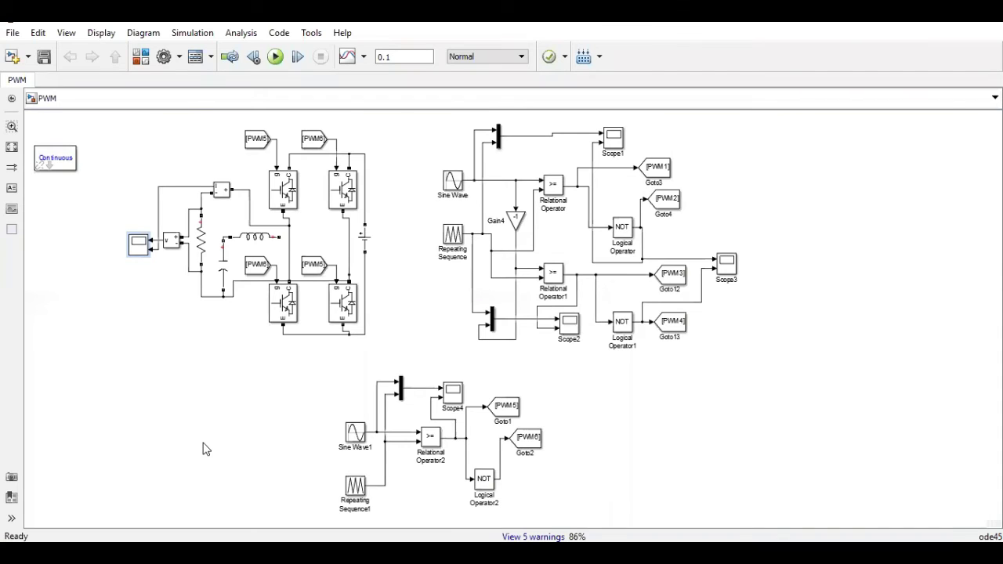
Delete the wire bypassing the filter inductor and connect the inductor between the left inverter leg's midpoint and the current measurement block.
{"action": "left_click", "coordinate": [267, 229]}
{"action": "key", "text": "Delete"}
{"action": "left_click", "coordinate": [278, 237]}
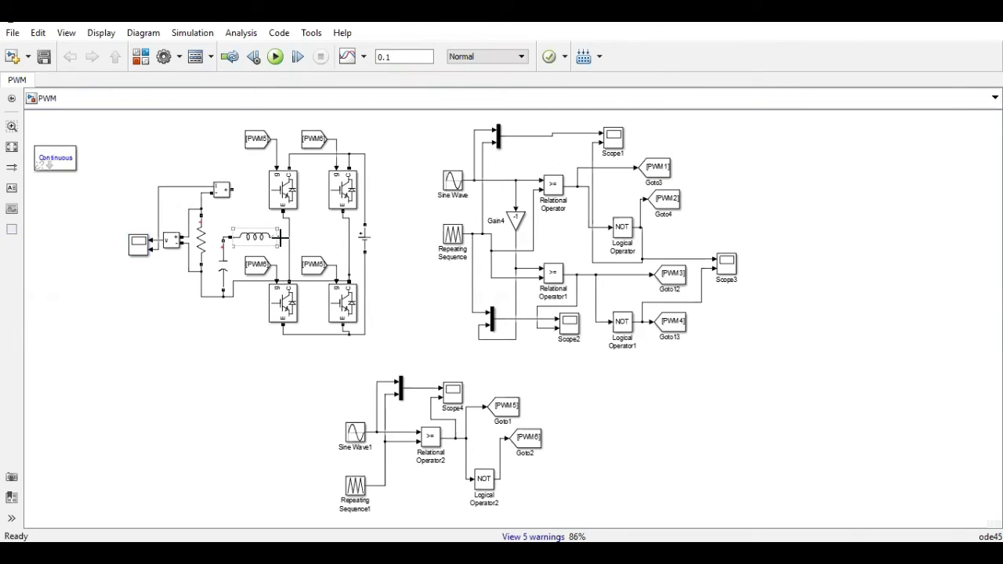
{"action": "left_click_drag", "start_coordinate": [280, 237], "coordinate": [290, 237]}
{"action": "left_click_drag", "start_coordinate": [232, 189], "coordinate": [229, 237]}
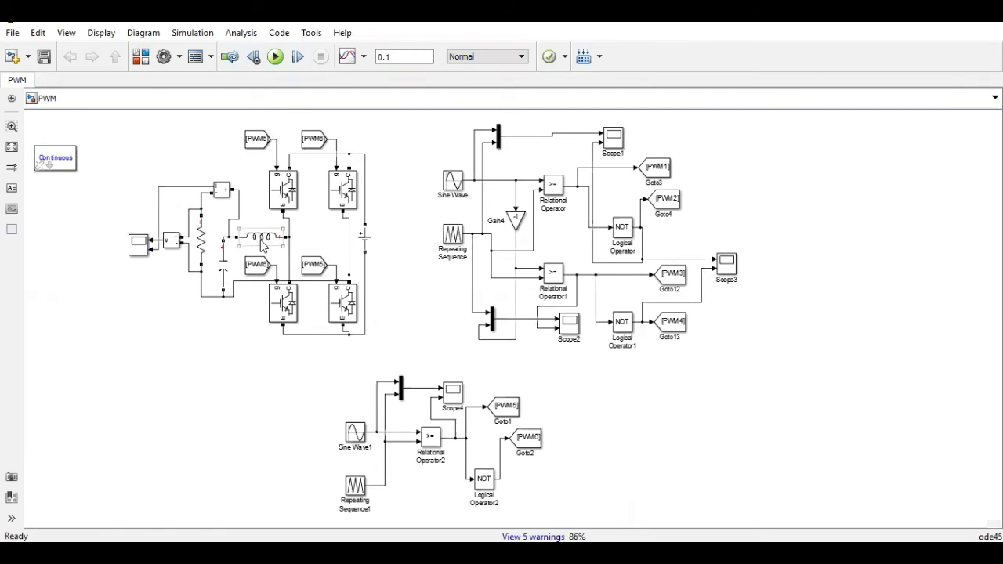
Compare the filter inductor's inductance parameter with the LC filter design page in the PDF viewer.
{"action": "double_click", "coordinate": [262, 244]}
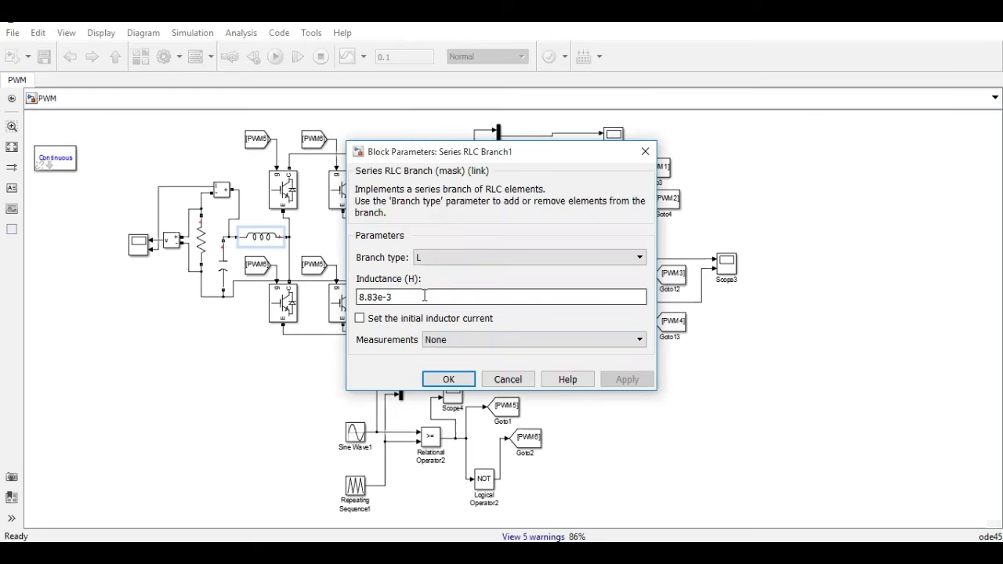
{"action": "key", "text": "alt+Tab"}
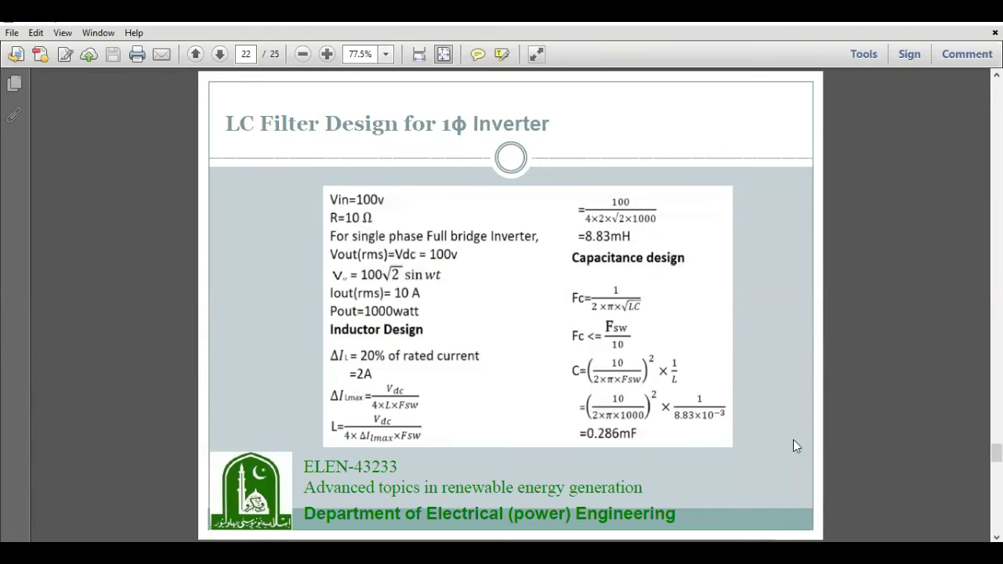
{"action": "key", "text": "alt+Tab"}
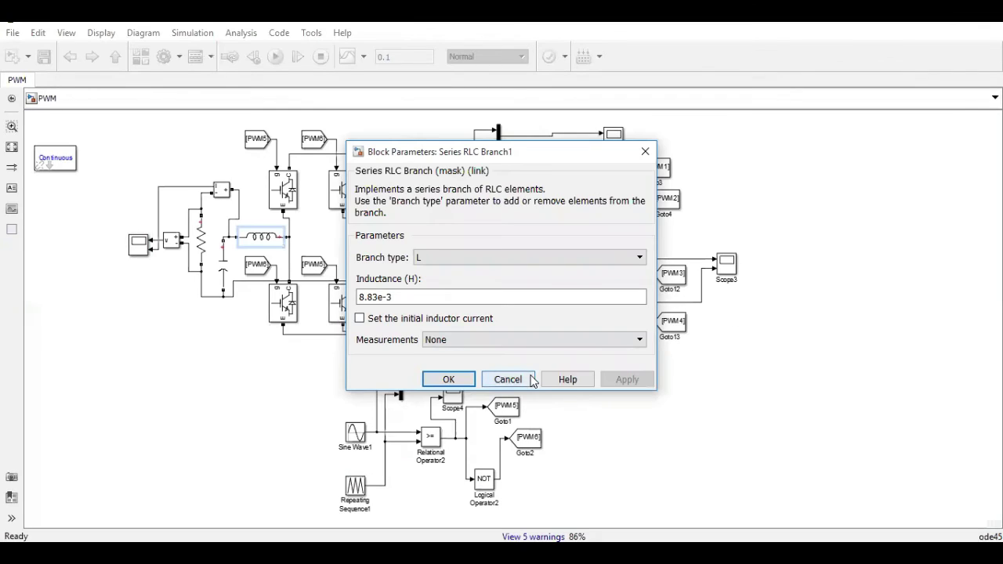
{"action": "left_click", "coordinate": [508, 380]}
Check the filter capacitor's capacitance parameter against the capacitance design calculation in the PDF viewer.
{"action": "double_click", "coordinate": [223, 265]}
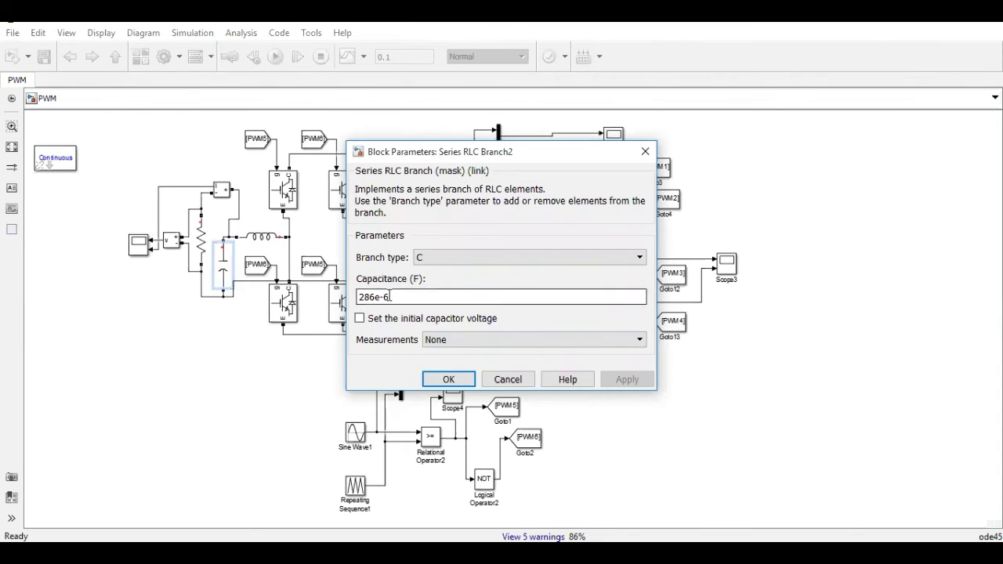
{"action": "left_click", "coordinate": [504, 379]}
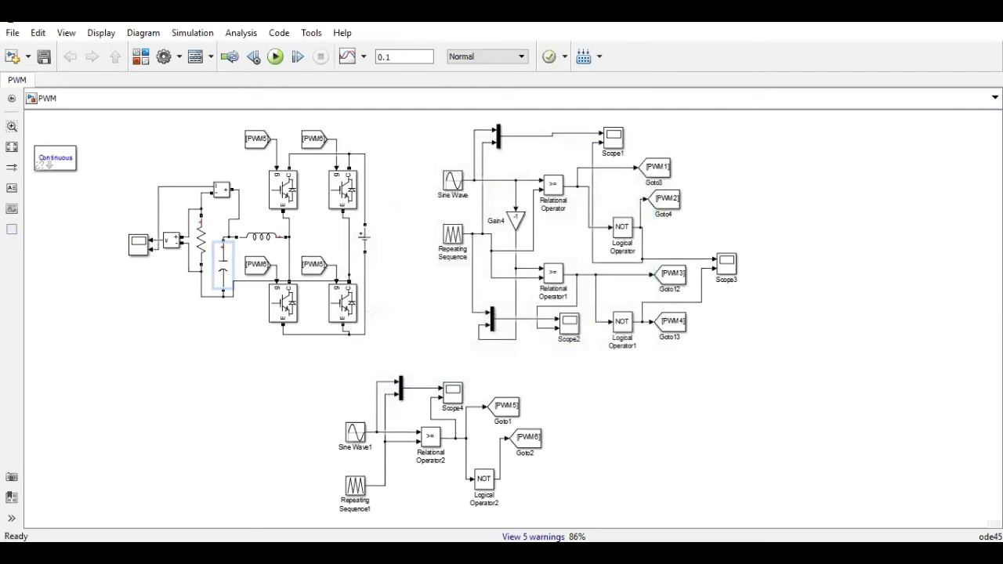
{"action": "key", "text": "alt+Tab"}
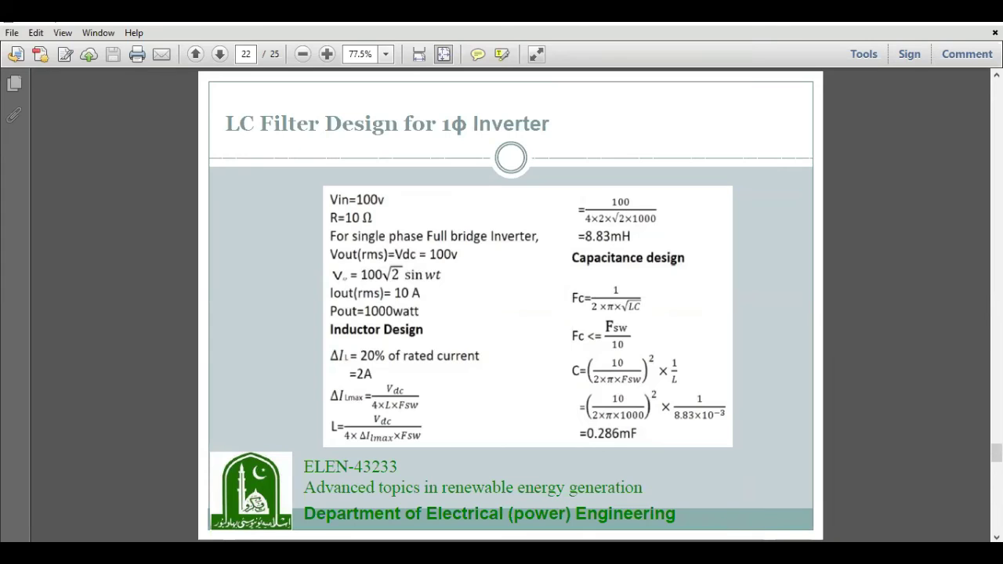
{"action": "key", "text": "alt+Tab"}
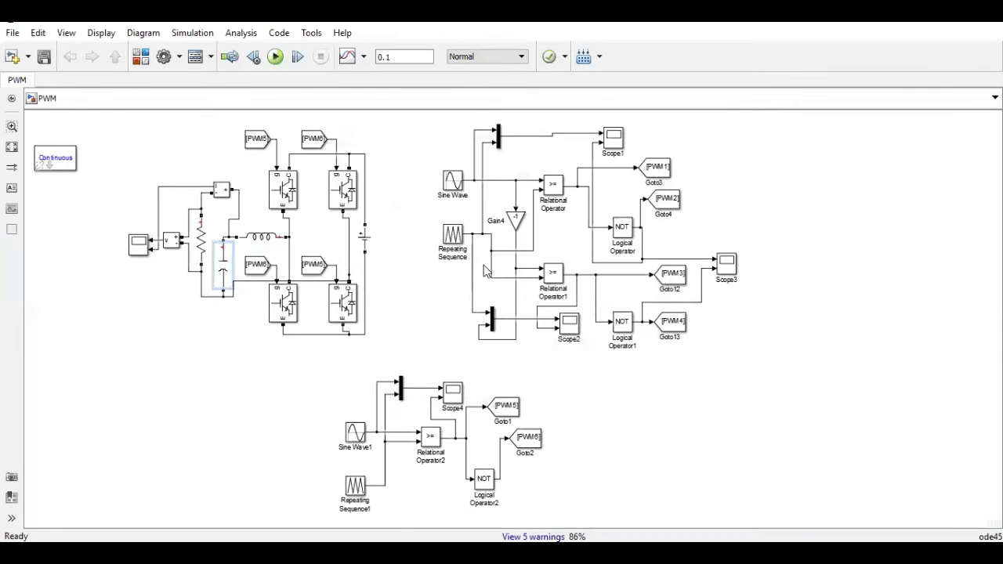
Check the amplitude and frequency parameters of the Sine Wave block.
{"action": "double_click", "coordinate": [455, 182]}
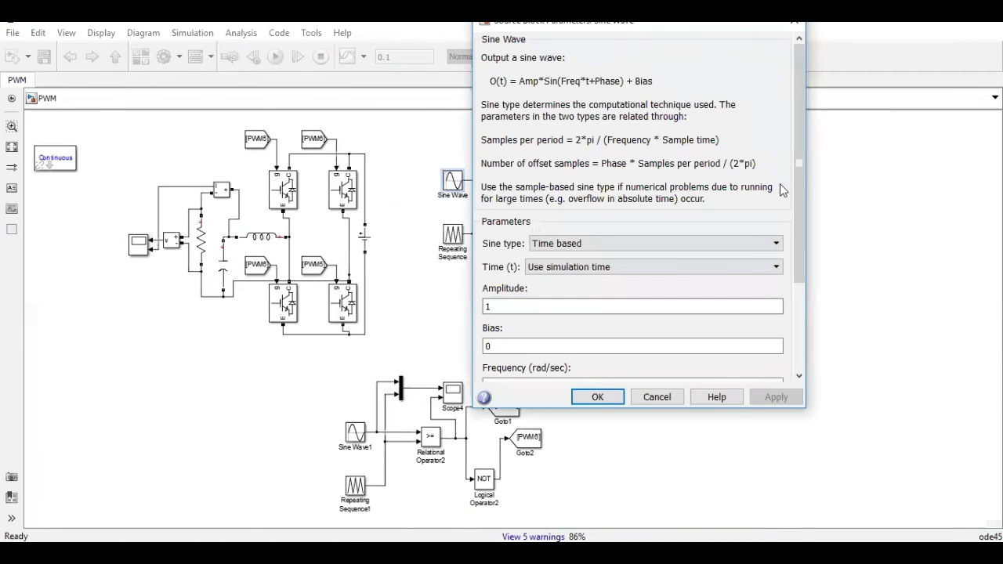
{"action": "left_click_drag", "start_coordinate": [796, 231], "coordinate": [799, 356]}
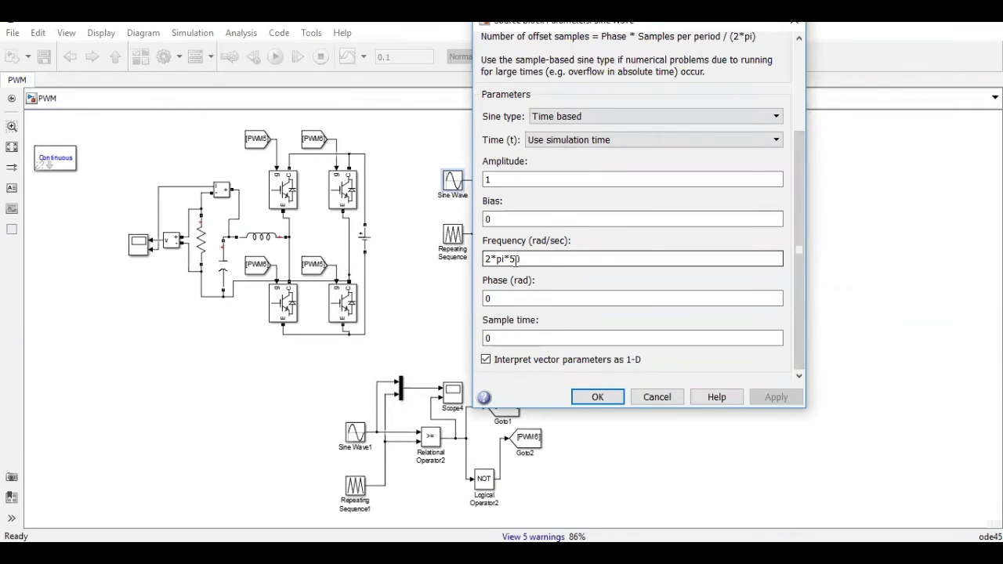
{"action": "left_click", "coordinate": [596, 397]}
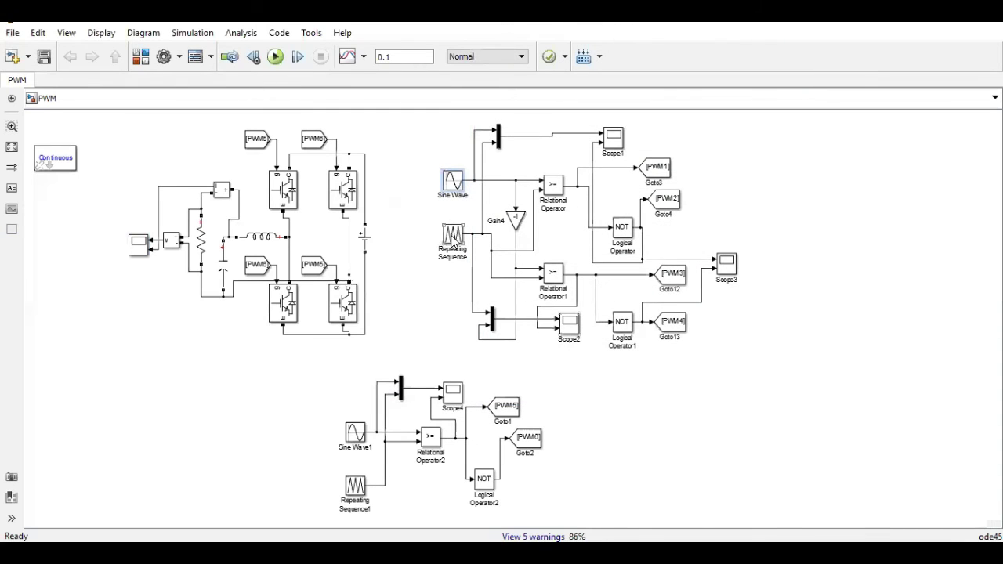
Check the time values and output values of the Repeating Sequence carrier block.
{"action": "double_click", "coordinate": [453, 236]}
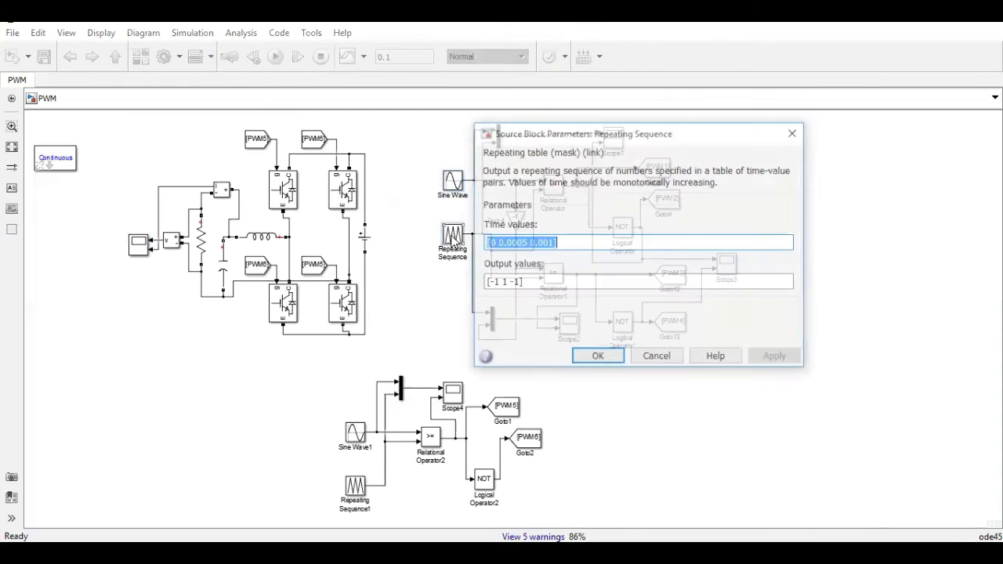
{"action": "left_click", "coordinate": [699, 243]}
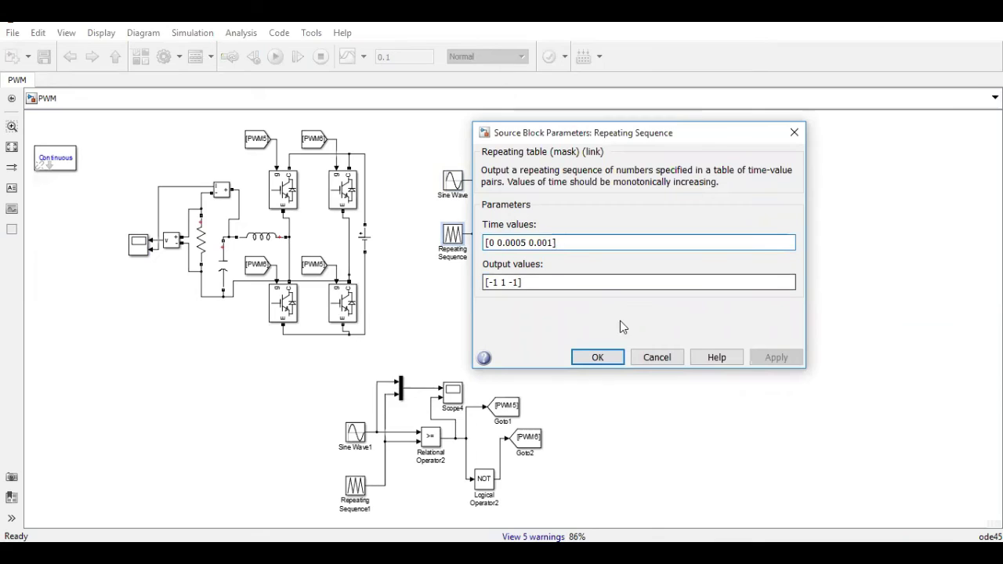
{"action": "left_click", "coordinate": [594, 356]}
{"action": "left_click", "coordinate": [590, 395]}
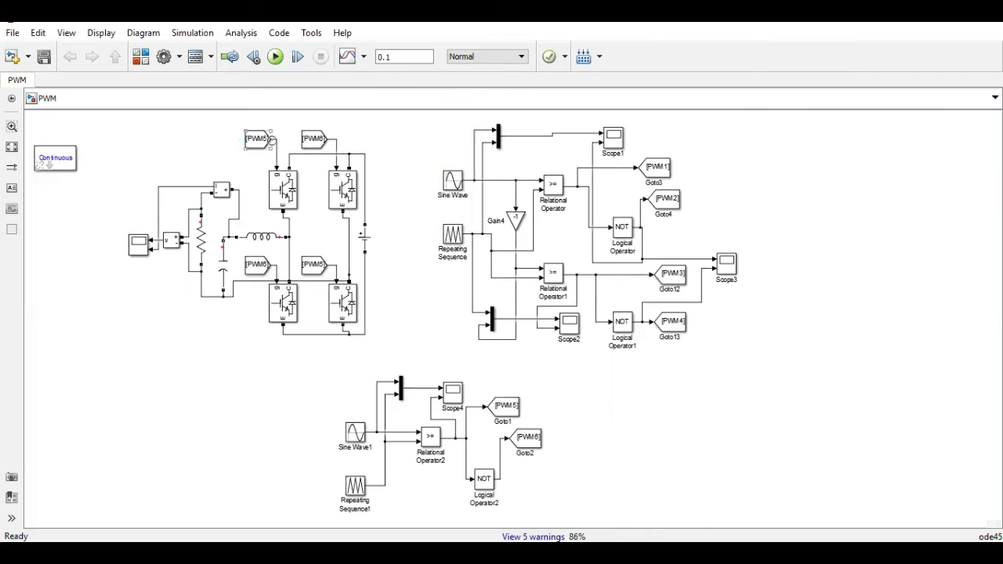
{"action": "left_click", "coordinate": [308, 141]}
{"action": "left_click", "coordinate": [320, 266]}
{"action": "left_click", "coordinate": [321, 124]}
{"action": "left_click_drag", "start_coordinate": [330, 379], "coordinate": [549, 520]}
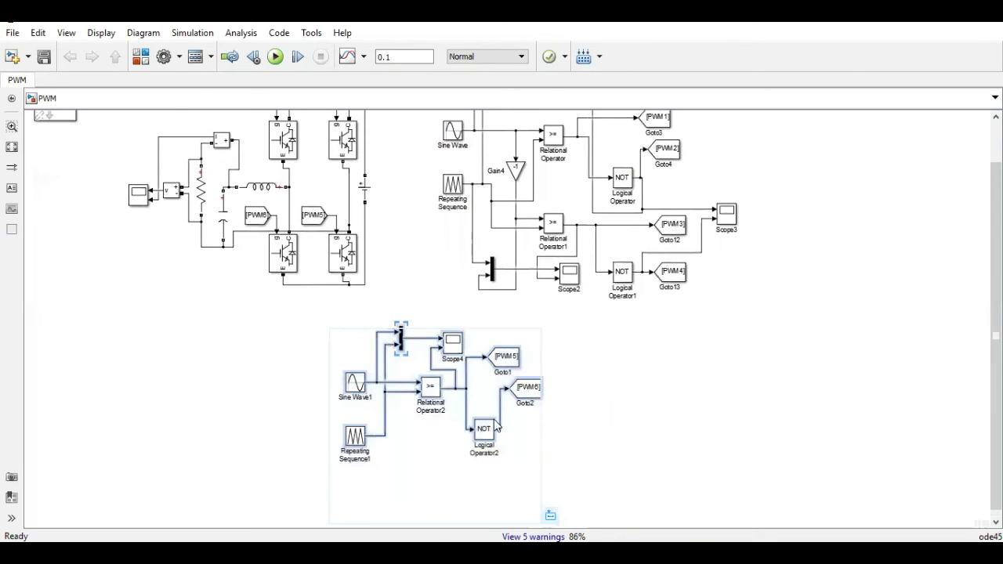
{"action": "left_click", "coordinate": [503, 361]}
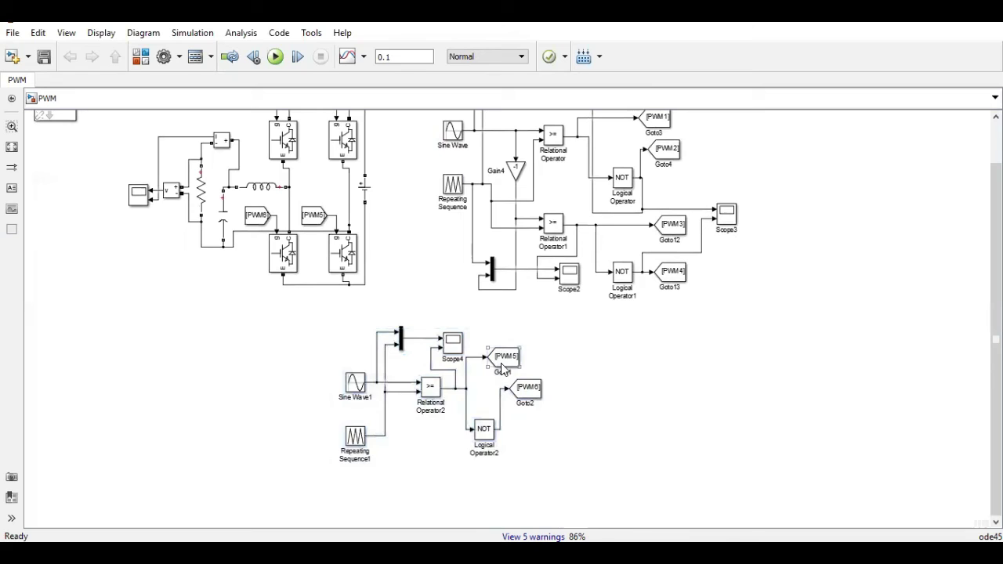
{"action": "left_click", "coordinate": [611, 405]}
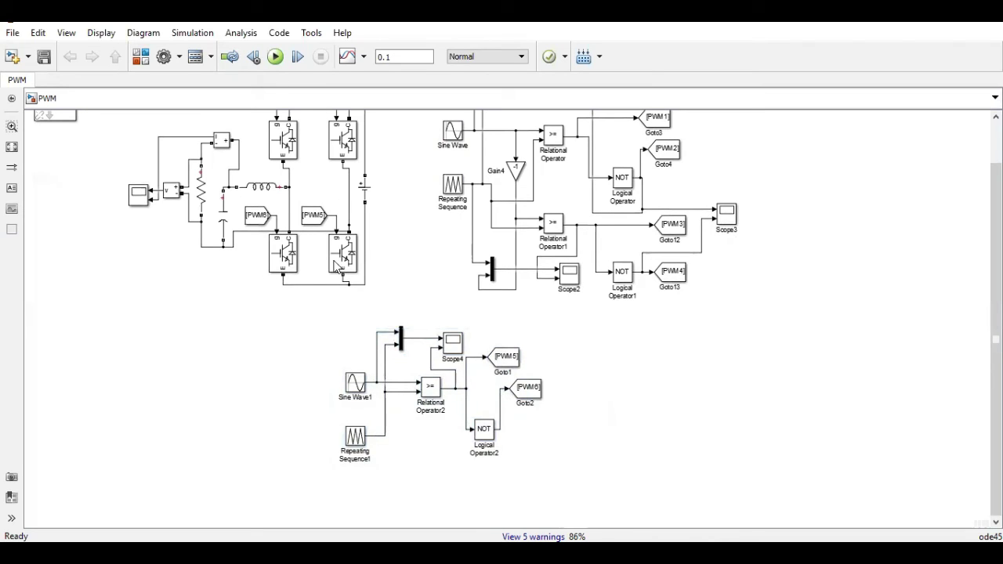
Run the simulation with the LC filter connected and view the filtered output voltage and current on the load scope.
{"action": "left_click", "coordinate": [11, 149]}
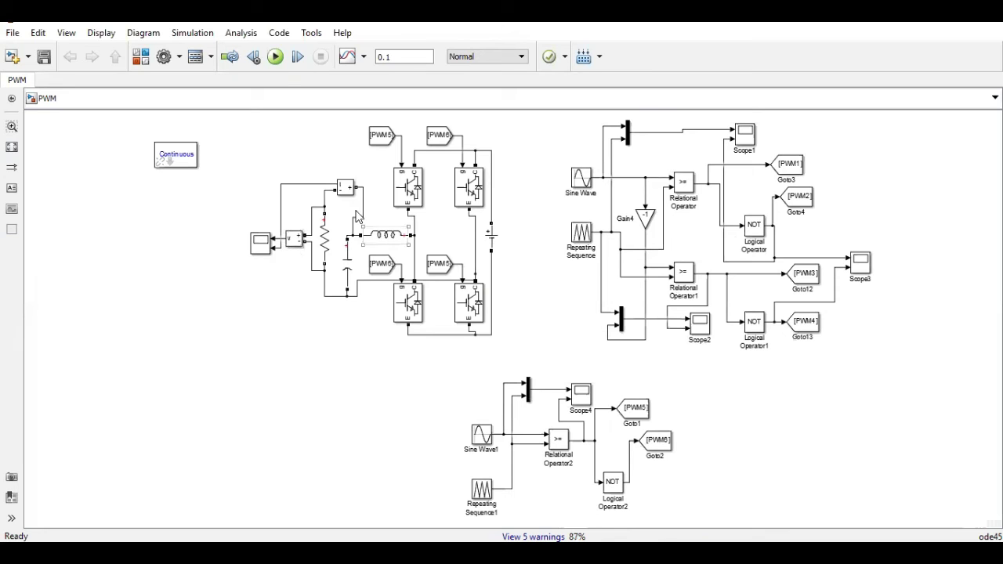
{"action": "left_click", "coordinate": [275, 57]}
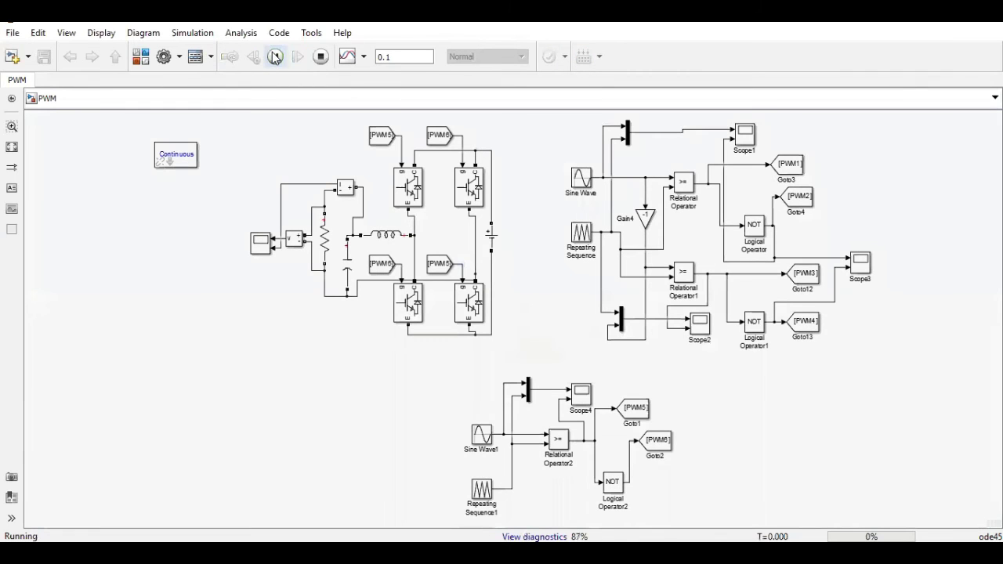
{"action": "double_click", "coordinate": [261, 244]}
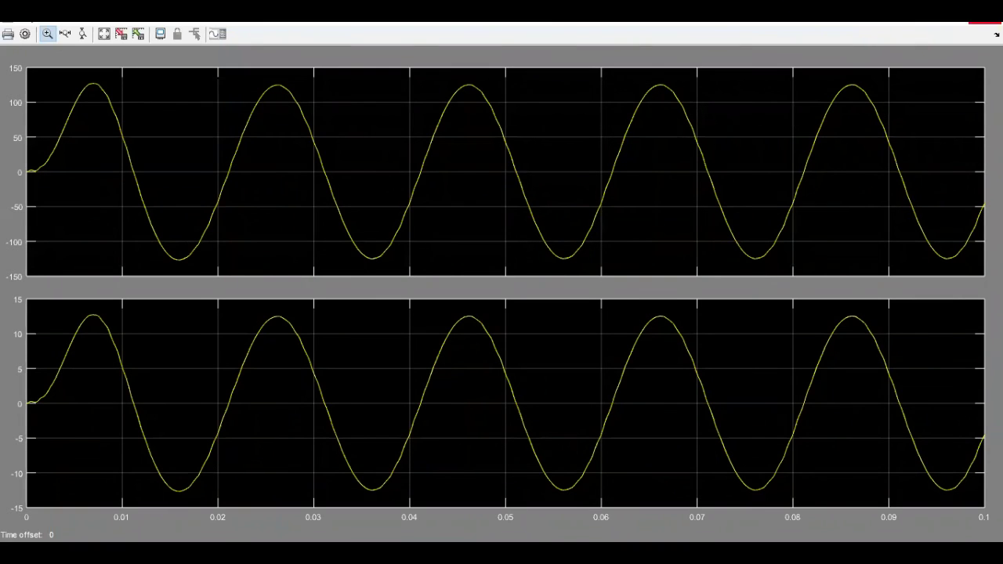
Retag the From blocks driving the first inverter leg: PWM1 for the upper switch and PWM2 for the lower switch.
{"action": "left_click", "coordinate": [986, 23]}
{"action": "double_click", "coordinate": [379, 134]}
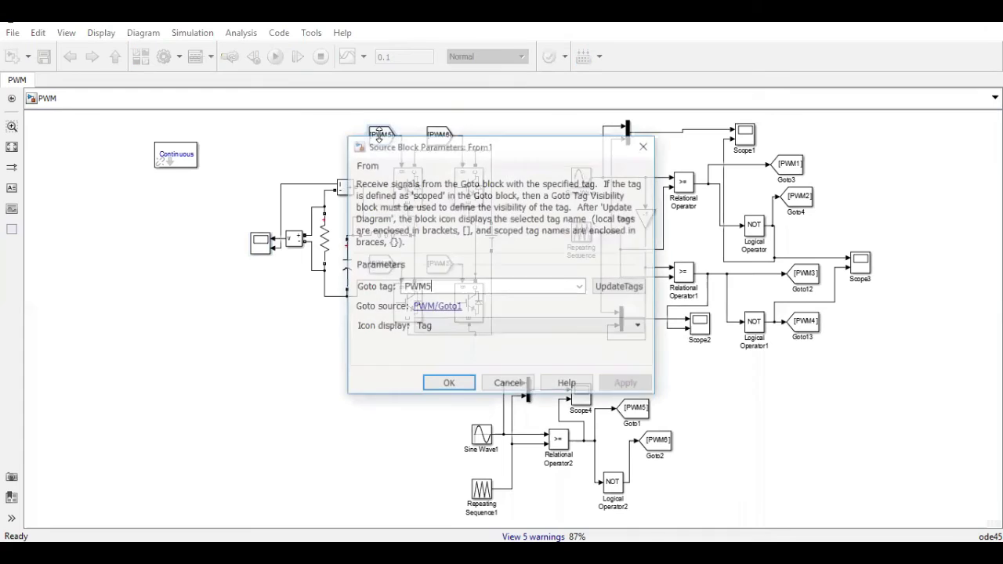
{"action": "key", "text": "BackSpace"}
{"action": "type", "text": "1"}
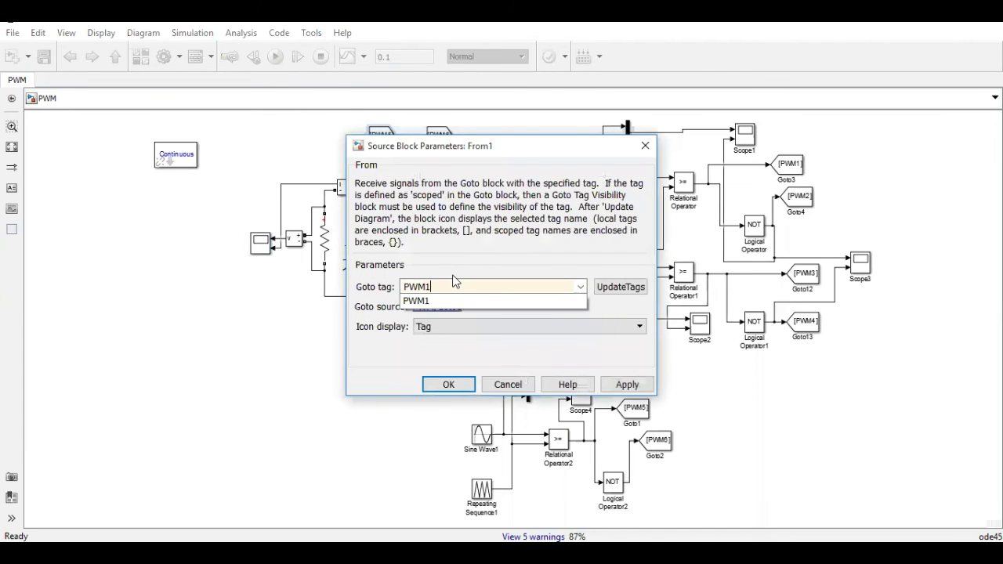
{"action": "left_click", "coordinate": [458, 388]}
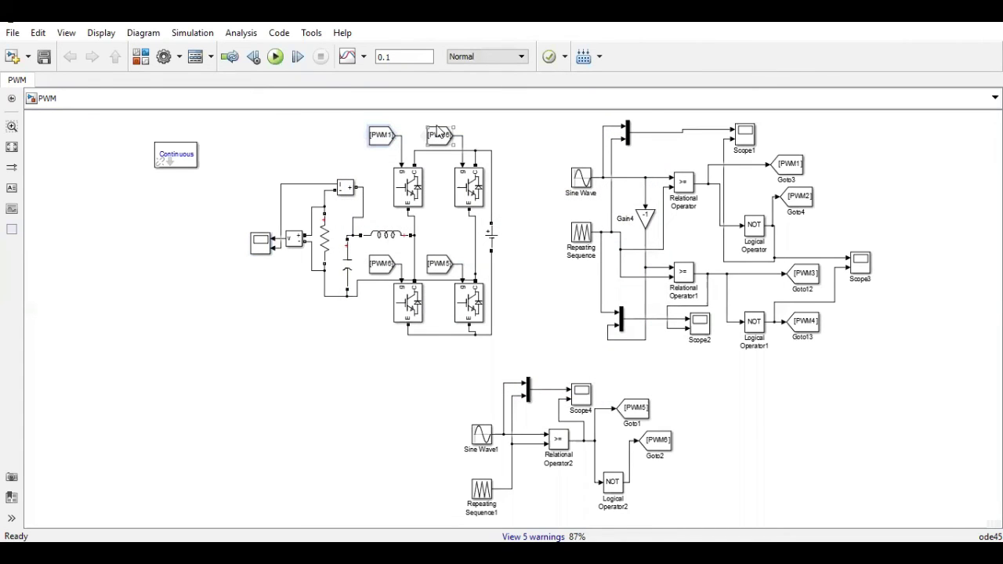
{"action": "double_click", "coordinate": [385, 269]}
{"action": "key", "text": "BackSpace"}
{"action": "type", "text": "2"}
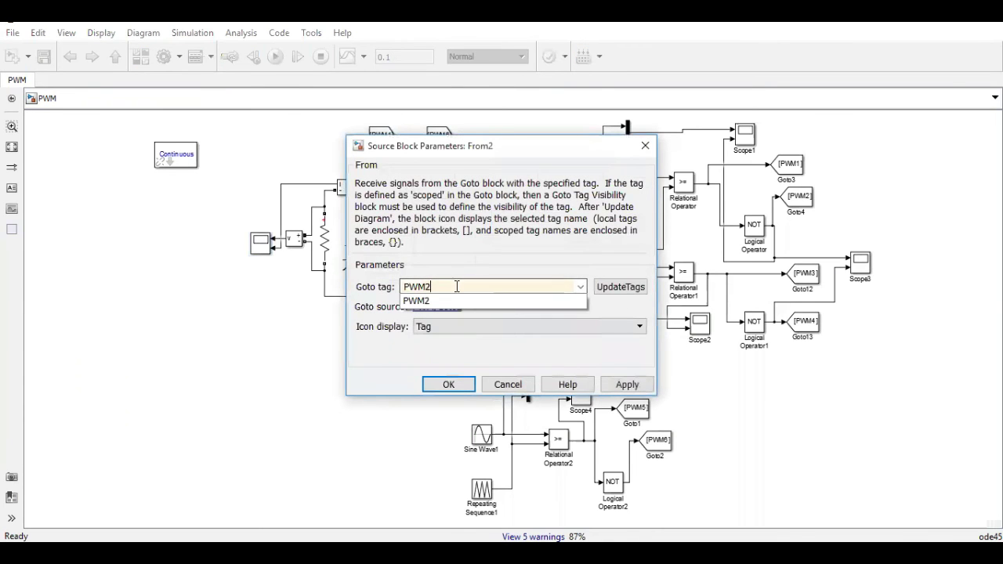
{"action": "left_click", "coordinate": [448, 384]}
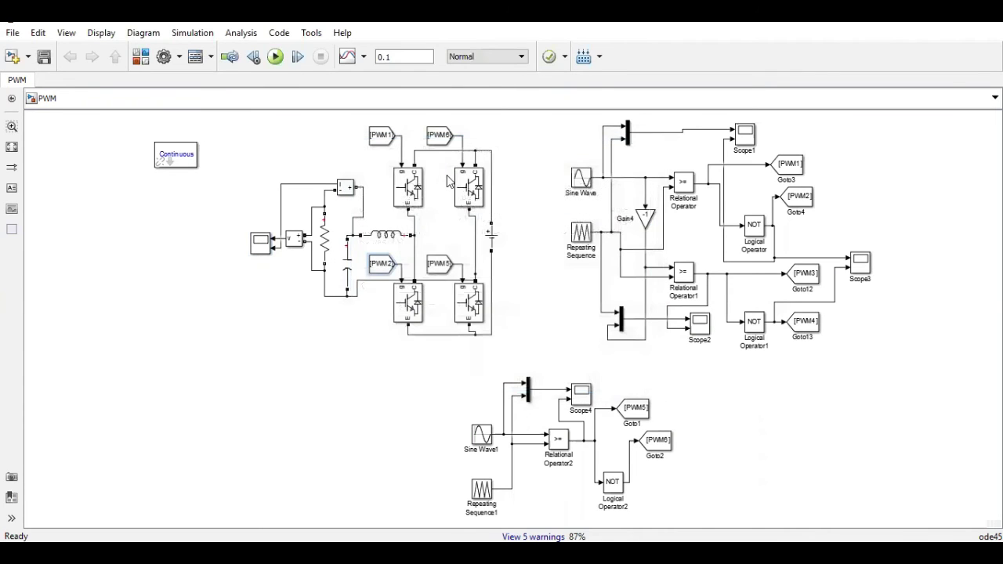
Retag the From blocks driving the second inverter leg: PWM3 for the upper switch and PWM4 for the lower switch.
{"action": "double_click", "coordinate": [439, 135]}
{"action": "key", "text": "BackSpace"}
{"action": "type", "text": "3"}
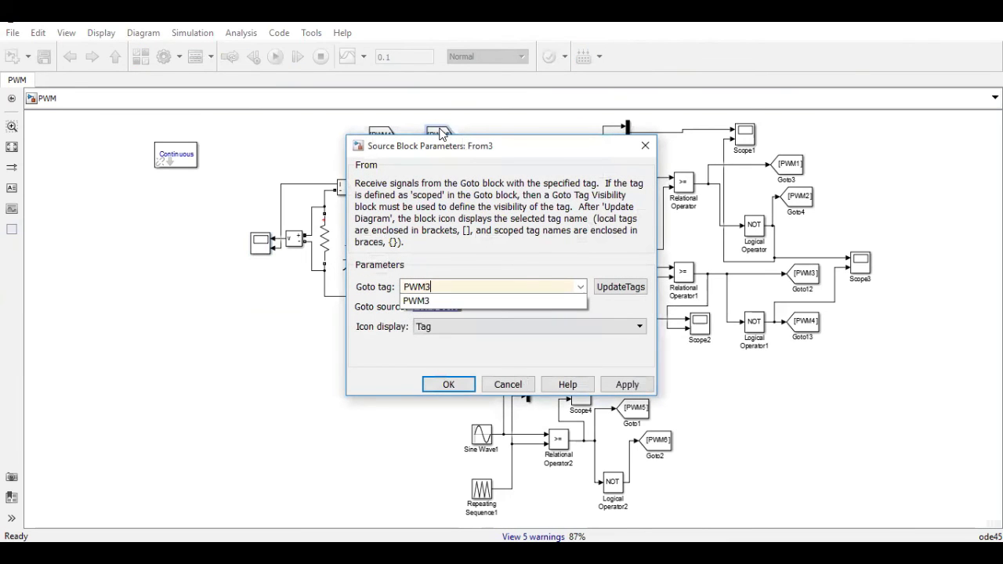
{"action": "left_click", "coordinate": [448, 384]}
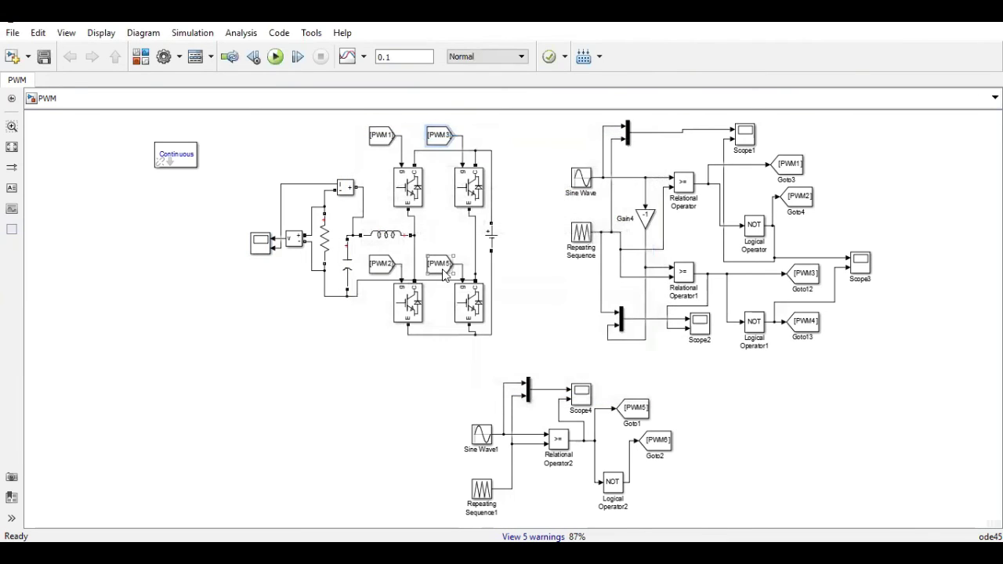
{"action": "double_click", "coordinate": [440, 135]}
{"action": "key", "text": "BackSpace"}
{"action": "type", "text": "4"}
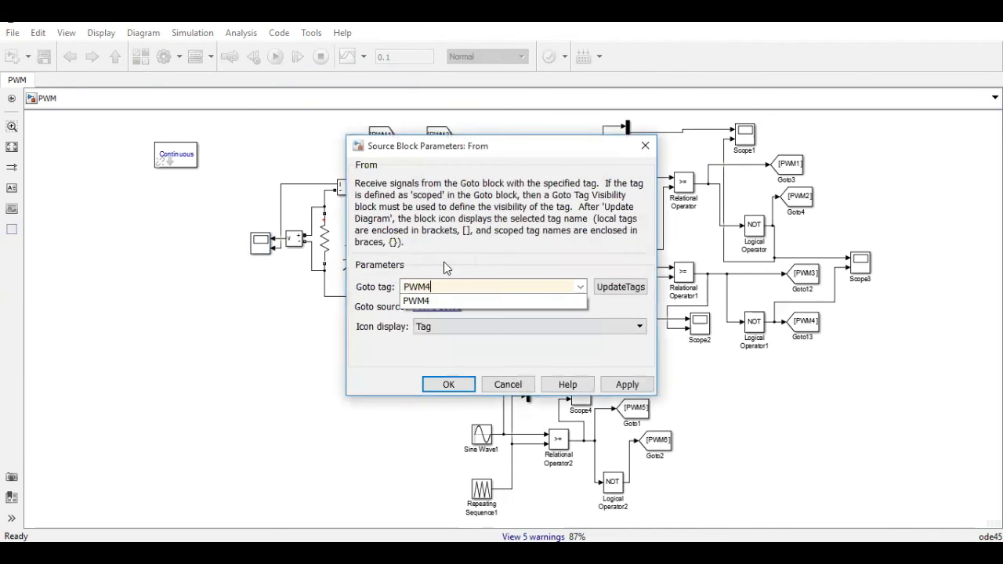
{"action": "left_click", "coordinate": [460, 384]}
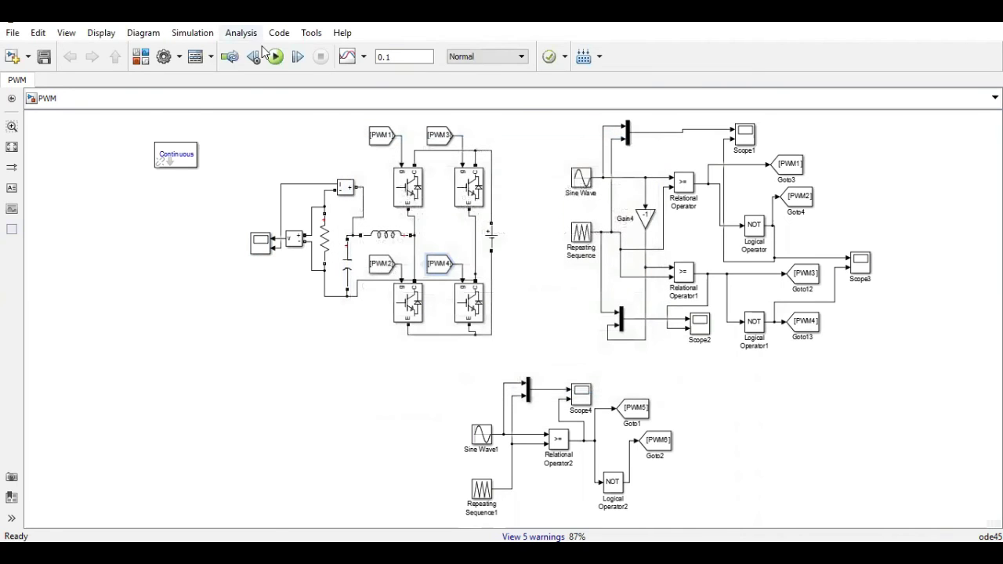
Run the simulation with the PWM1 to PWM4 gate signals and view the filtered output voltage and current on the load scope.
{"action": "left_click", "coordinate": [275, 57]}
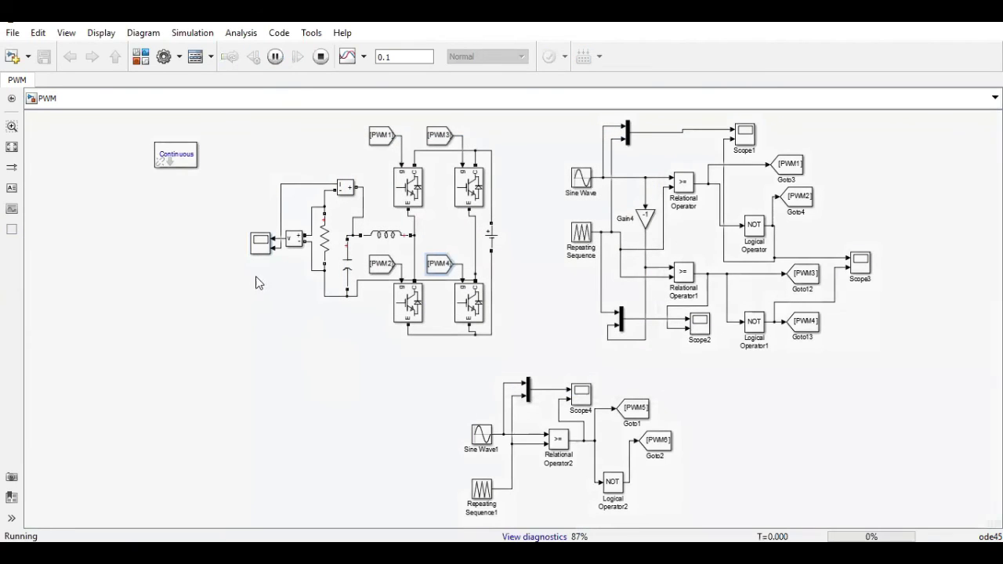
{"action": "double_click", "coordinate": [262, 244]}
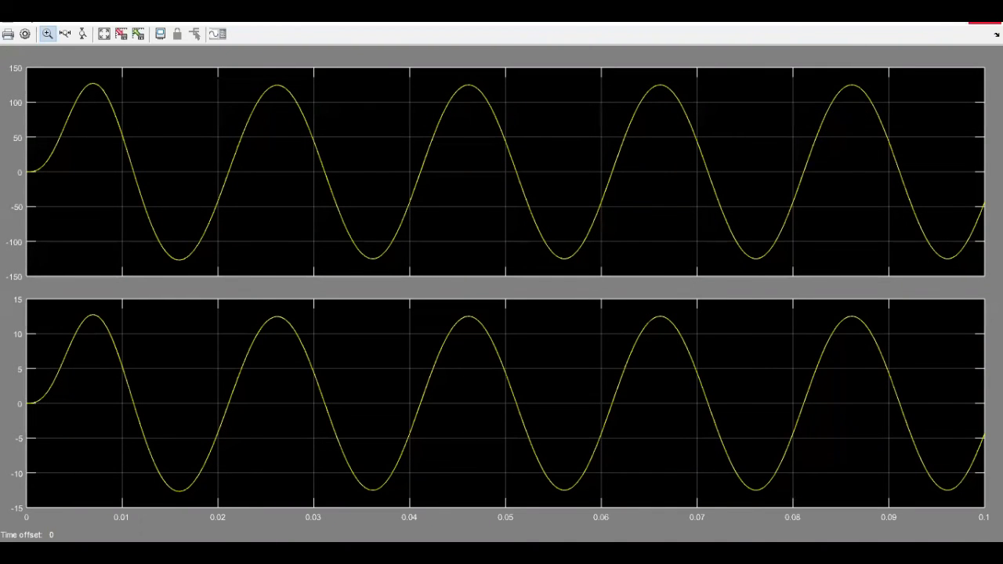
{"action": "left_click", "coordinate": [985, 24]}
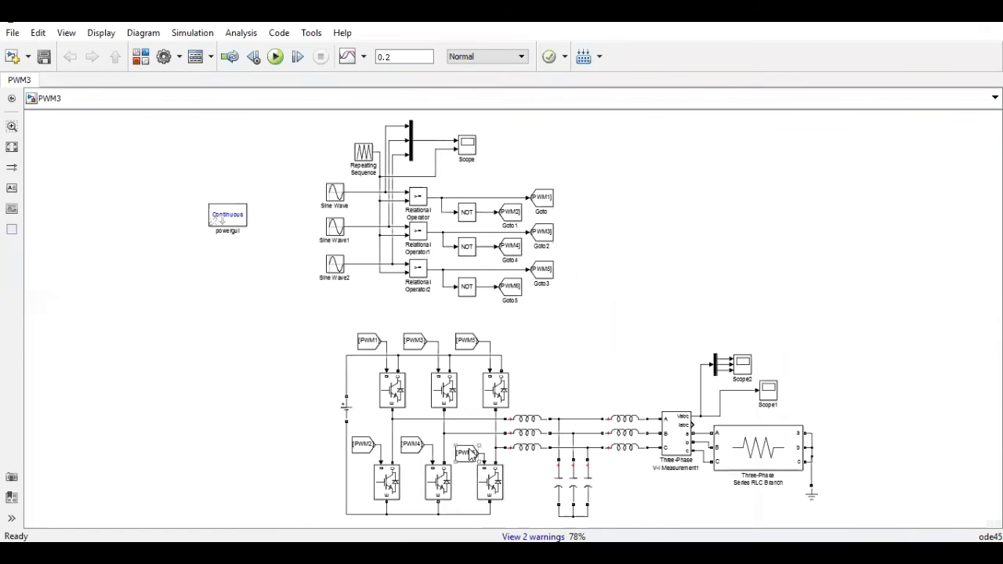
{"action": "left_click", "coordinate": [643, 435]}
{"action": "left_click", "coordinate": [543, 332]}
{"action": "left_click", "coordinate": [330, 188]}
{"action": "left_click", "coordinate": [336, 225]}
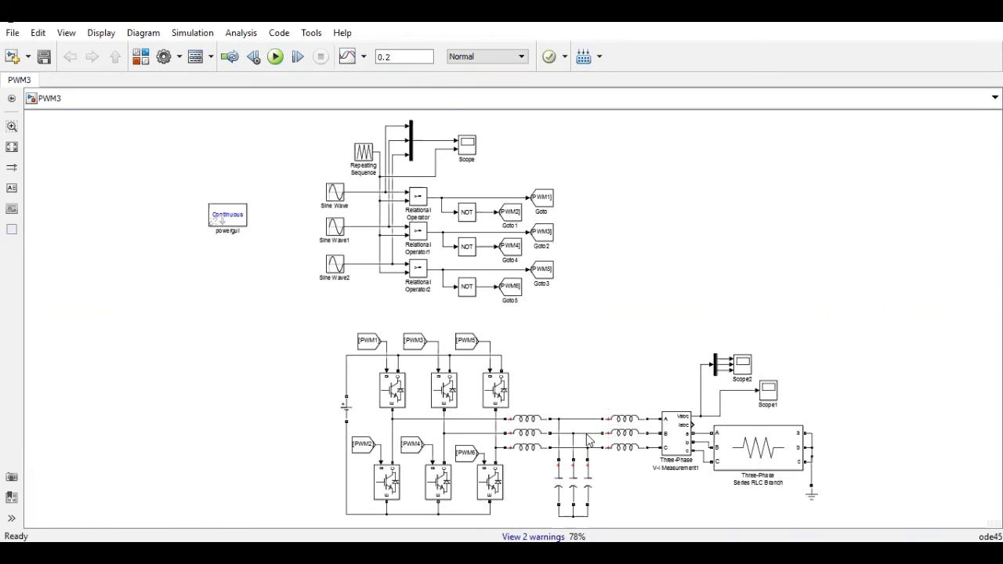
Run the three-phase inverter simulation and view the output voltages on Scope2 and Scope1 and the reference and carrier waveforms on Scope.
{"action": "left_click", "coordinate": [275, 57]}
{"action": "double_click", "coordinate": [745, 366]}
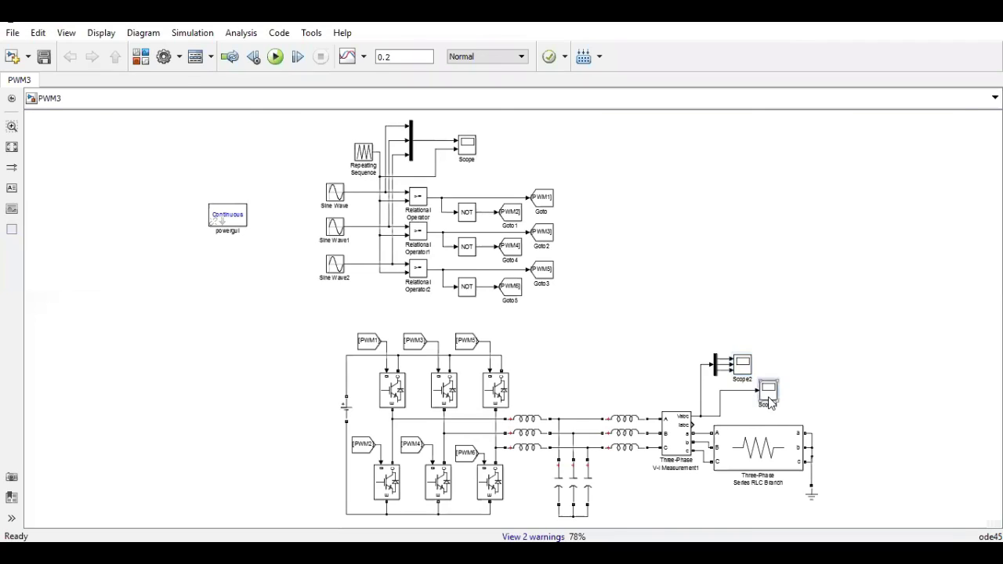
{"action": "double_click", "coordinate": [769, 402]}
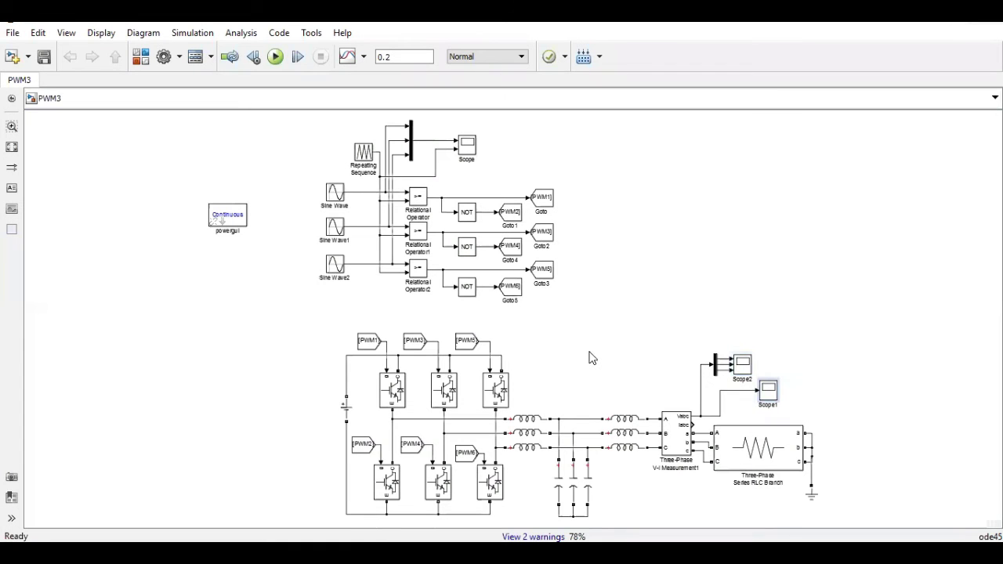
{"action": "double_click", "coordinate": [466, 149]}
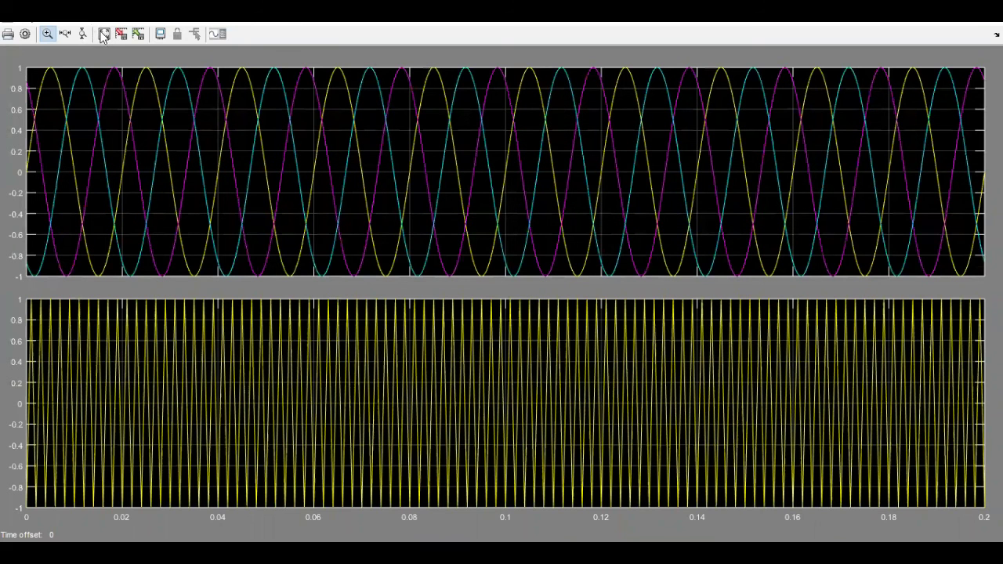